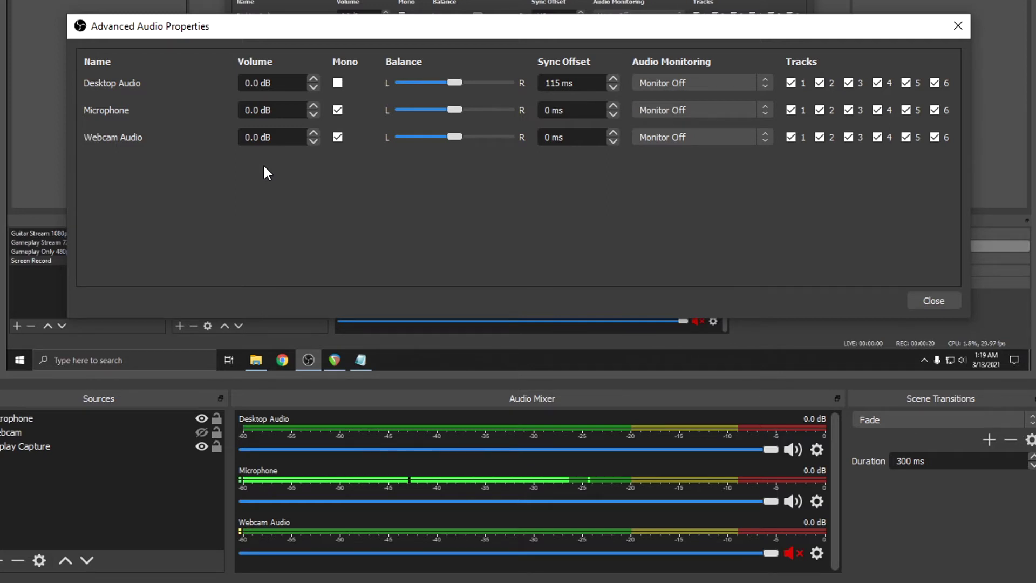
Step: Try Microphone volumes of 12.0 and 25.0 dB, then enter 18 in Advanced Audio Properties
{"action": "left_click_drag", "start_coordinate": [258, 111], "coordinate": [246, 110]}
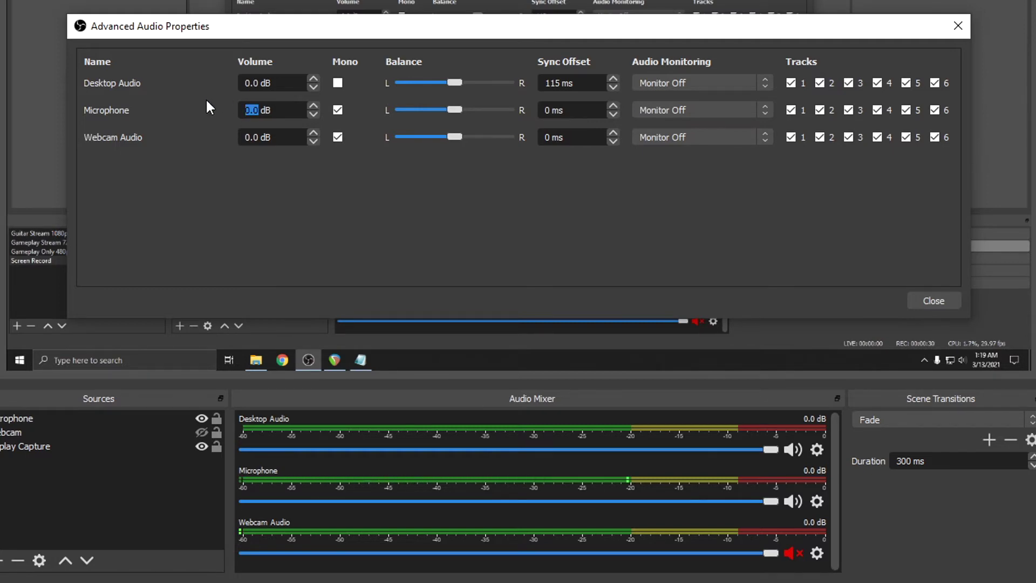
{"action": "type", "text": "12.0"}
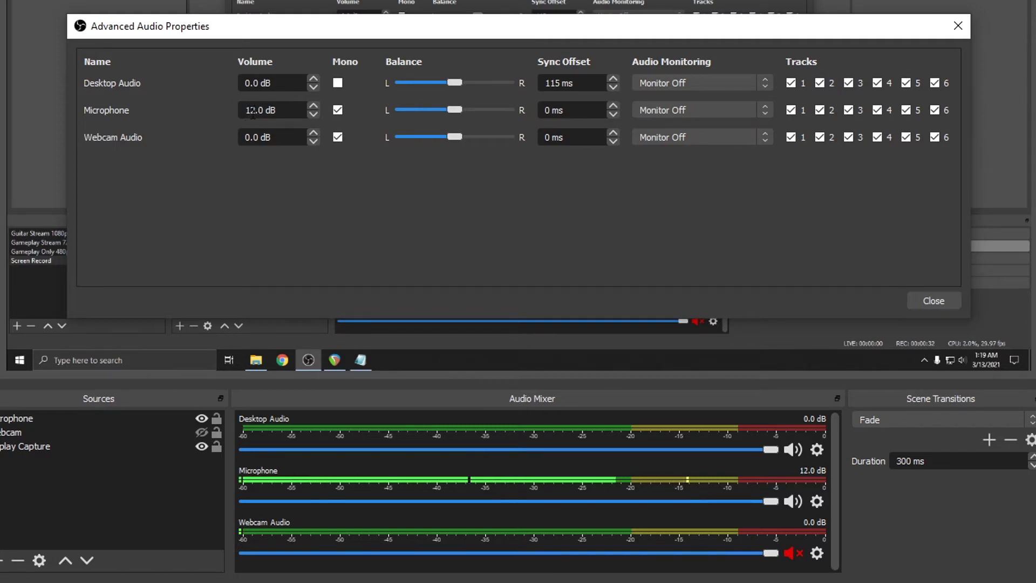
{"action": "left_click", "coordinate": [296, 137]}
{"action": "double_click", "coordinate": [259, 110]}
{"action": "type", "text": "25"}
{"action": "left_click", "coordinate": [288, 137]}
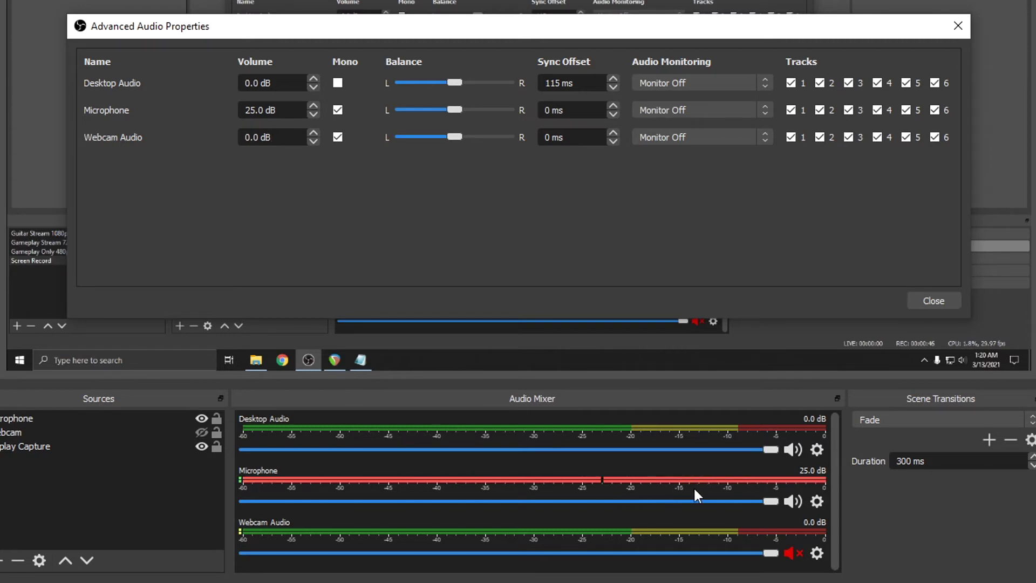
{"action": "double_click", "coordinate": [250, 110]}
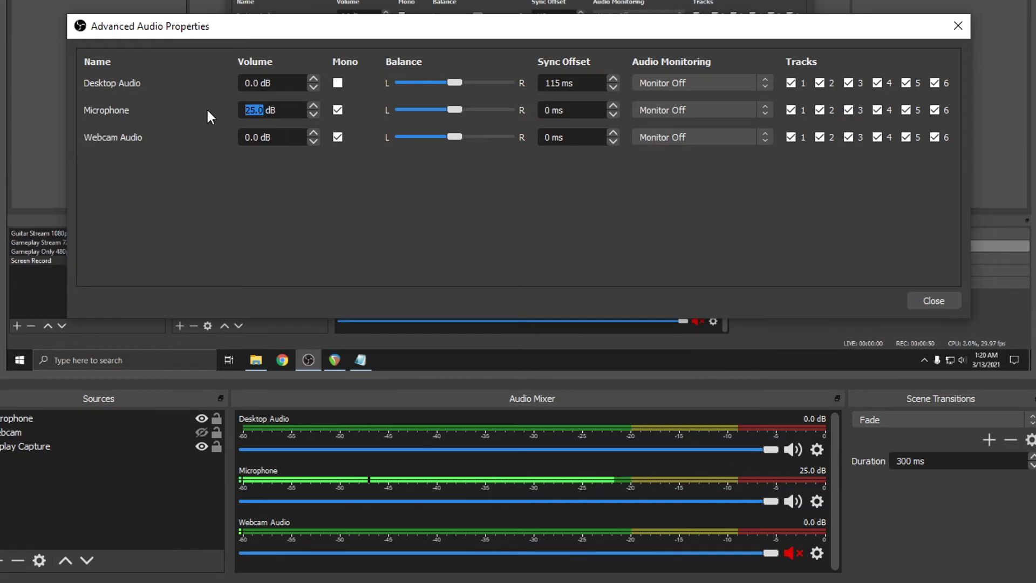
{"action": "type", "text": "18"}
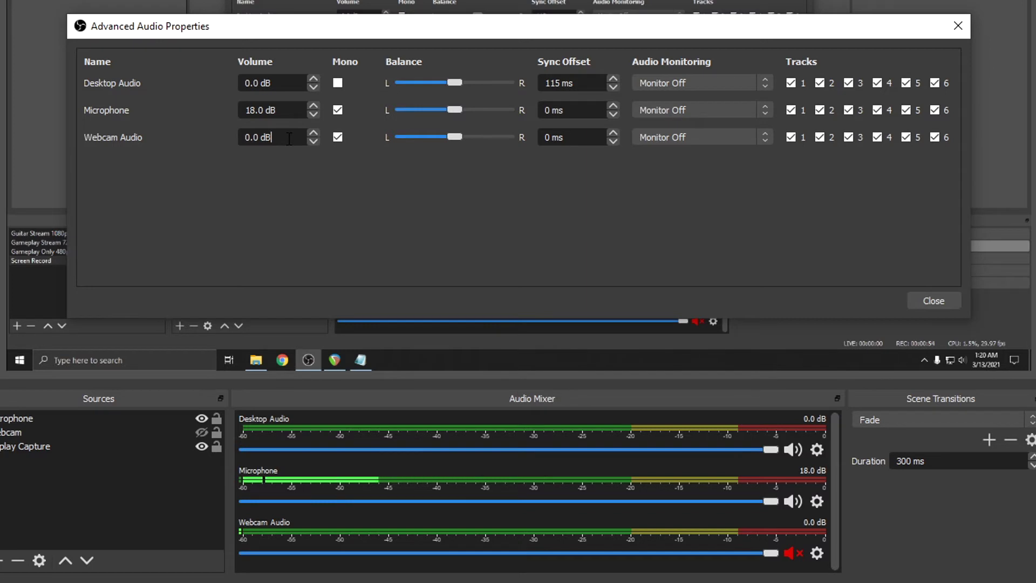
Step: Apply 18 dB, then reset the Microphone volume to 0.0 dB and close Advanced Audio Properties
{"action": "left_click", "coordinate": [290, 139]}
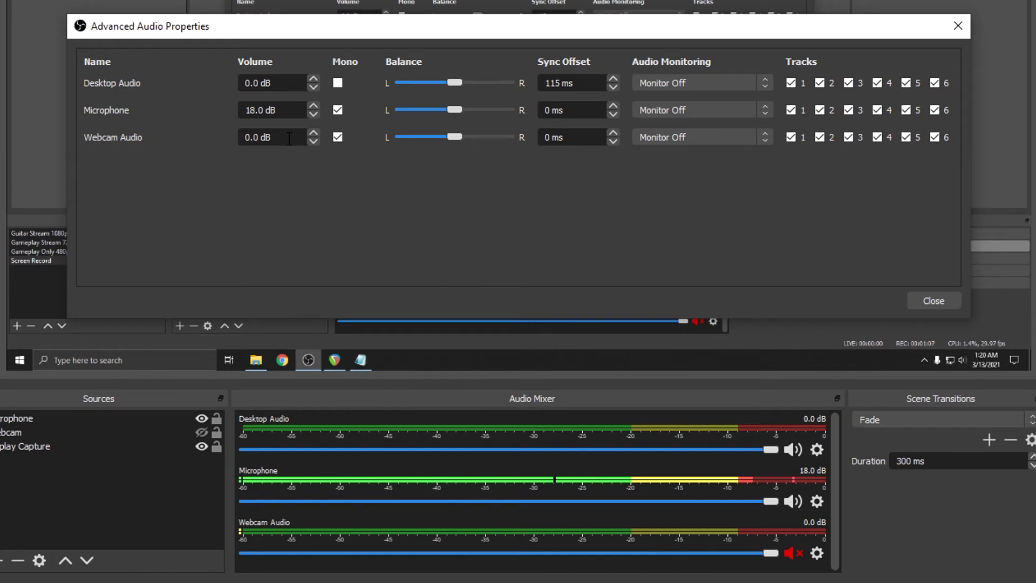
{"action": "double_click", "coordinate": [267, 110]}
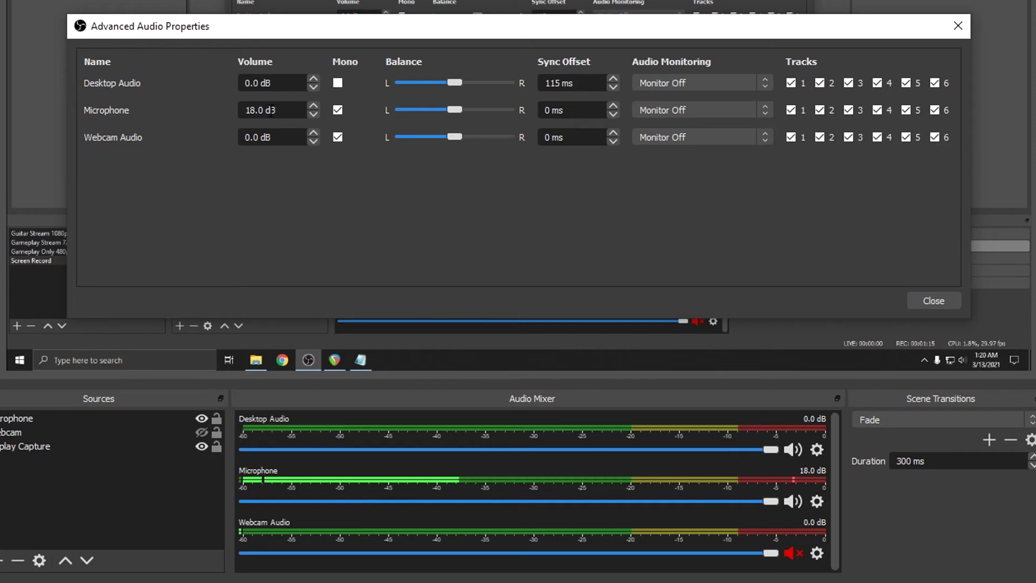
{"action": "left_click_drag", "start_coordinate": [263, 110], "coordinate": [190, 108]}
{"action": "type", "text": "0.0"}
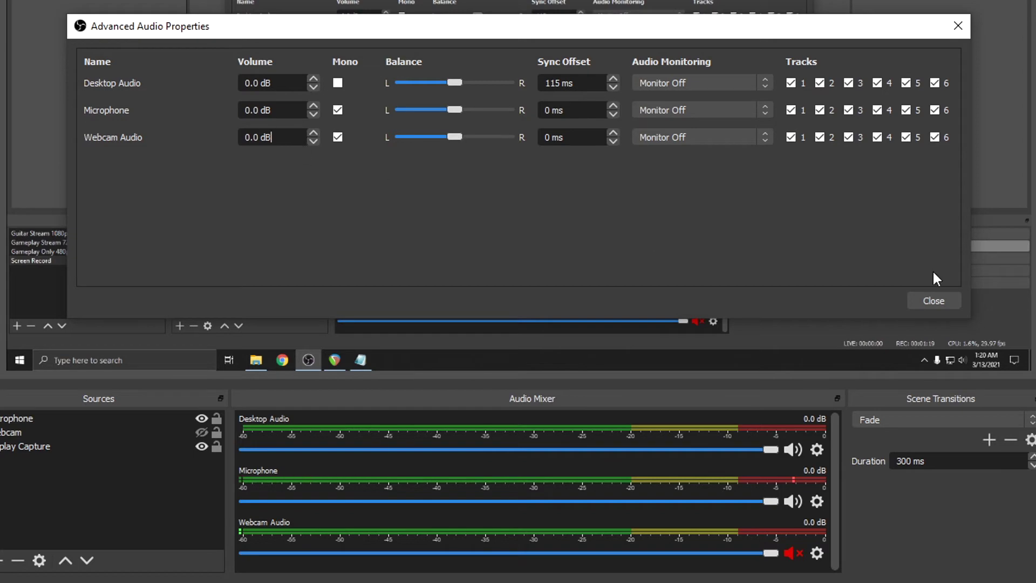
{"action": "left_click", "coordinate": [953, 302]}
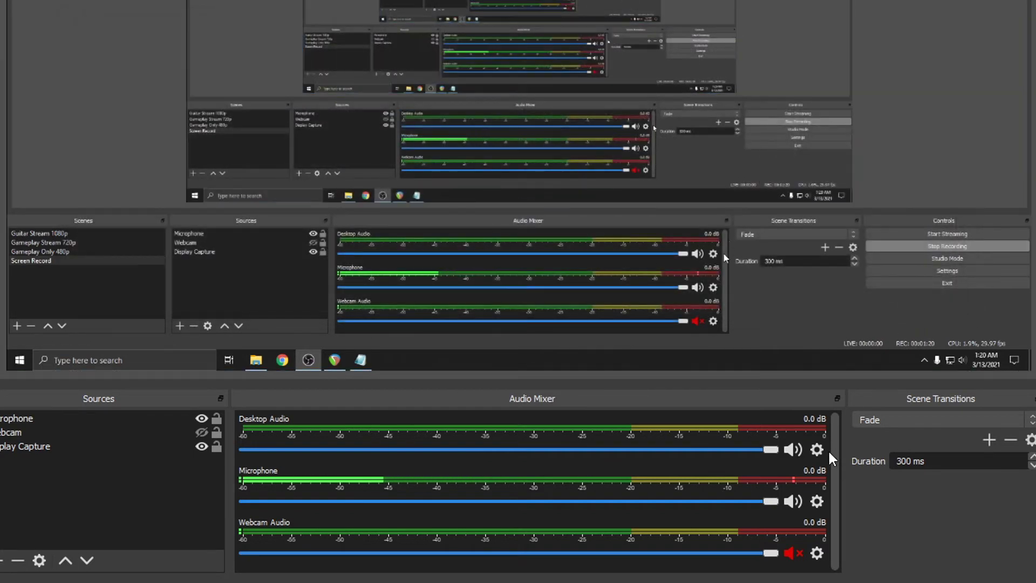
{"action": "left_click", "coordinate": [815, 502]}
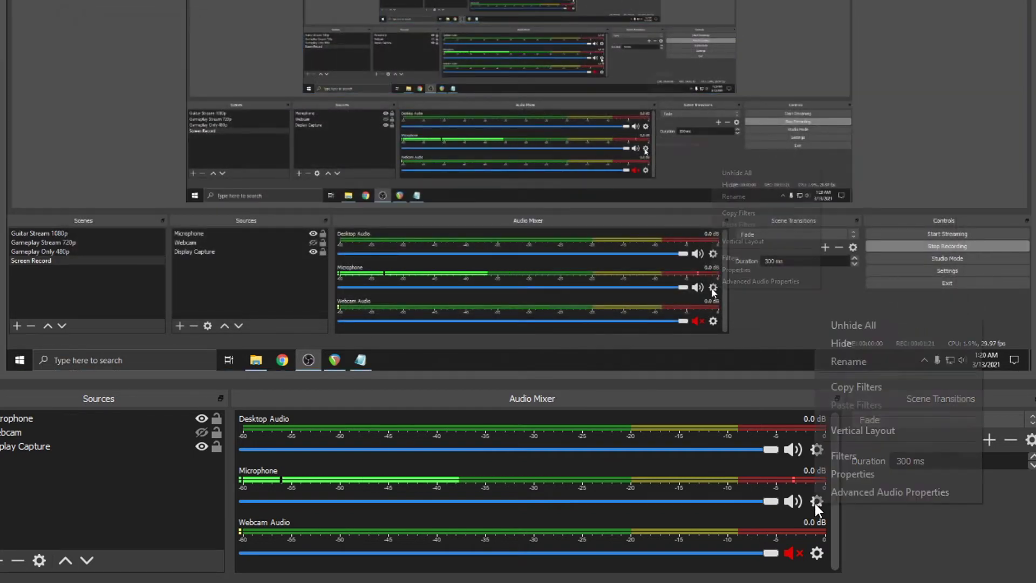
Step: Add a Gain filter to the Microphone and raise its gain to about 18 dB
{"action": "left_click", "coordinate": [849, 455]}
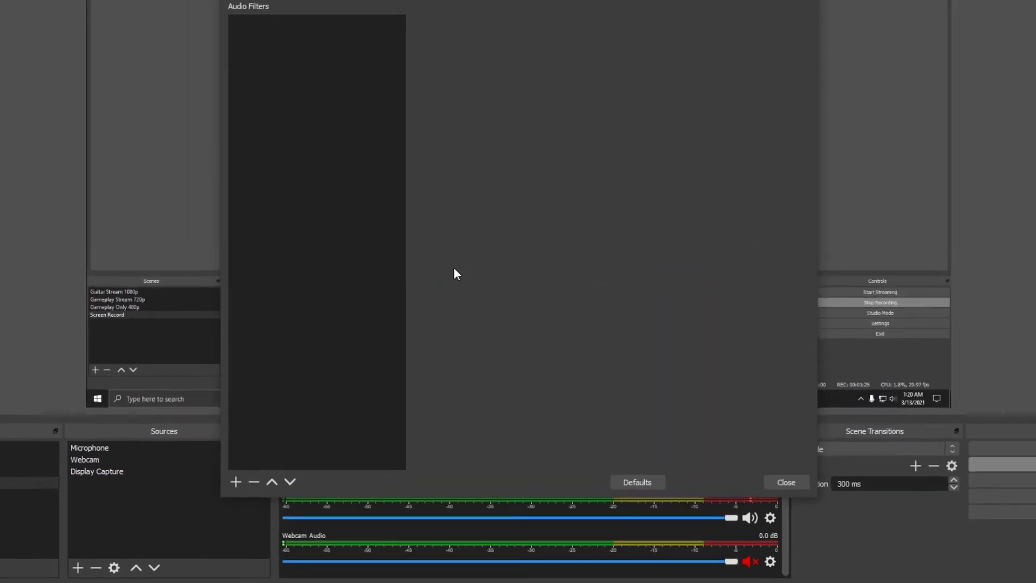
{"action": "right_click", "coordinate": [309, 125]}
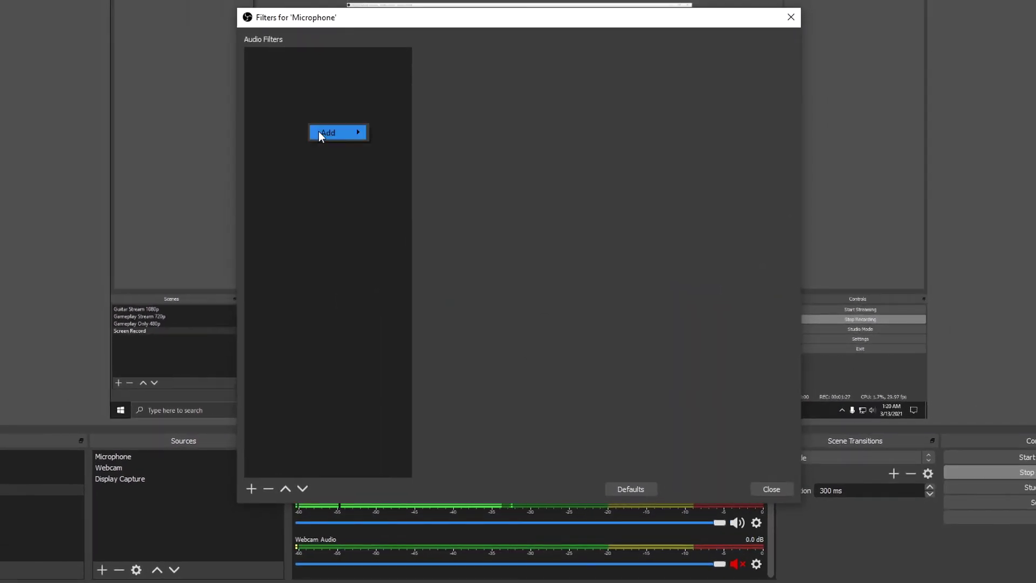
{"action": "mouse_move", "coordinate": [319, 133]}
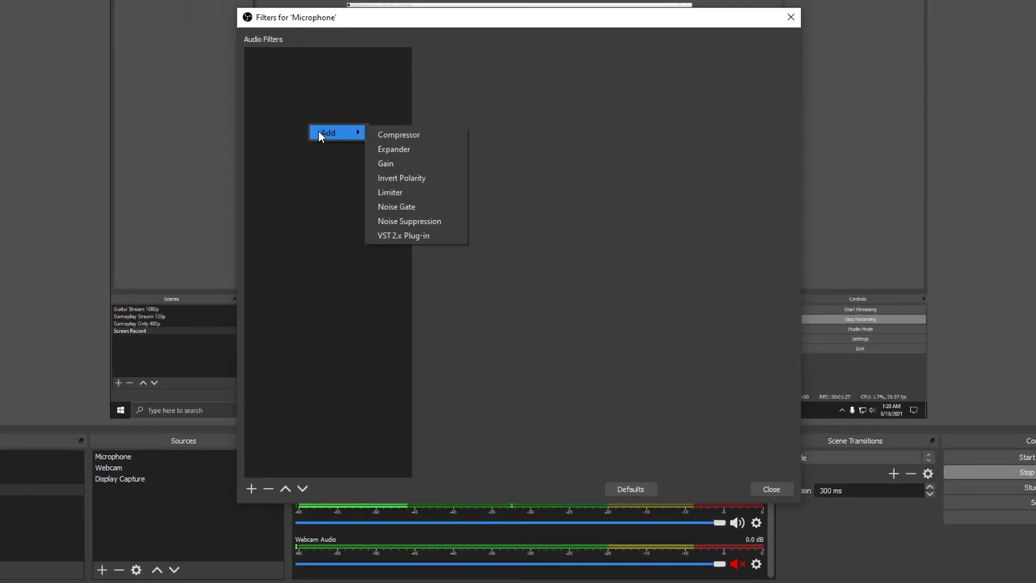
{"action": "left_click", "coordinate": [391, 163]}
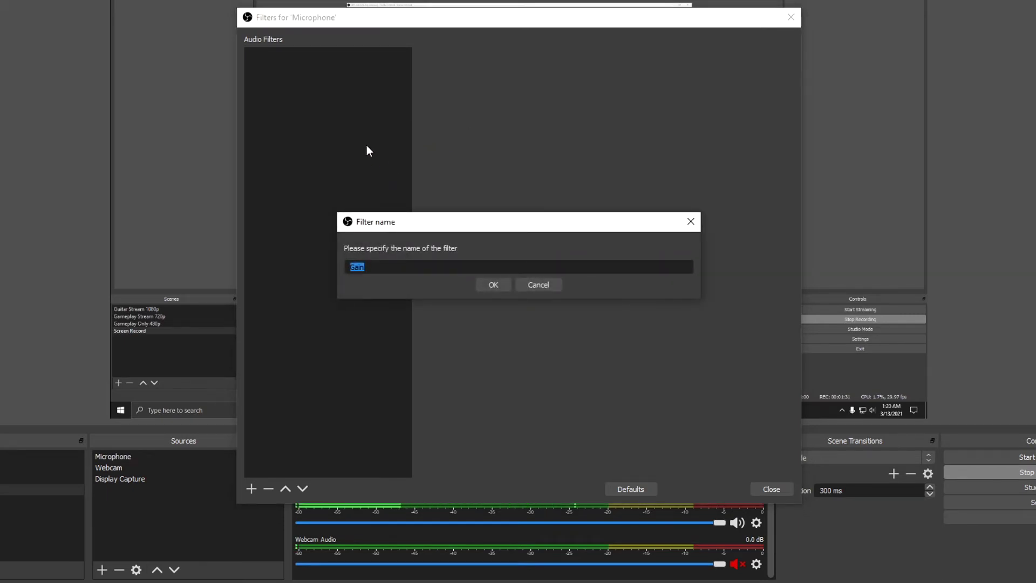
{"action": "left_click", "coordinate": [506, 286]}
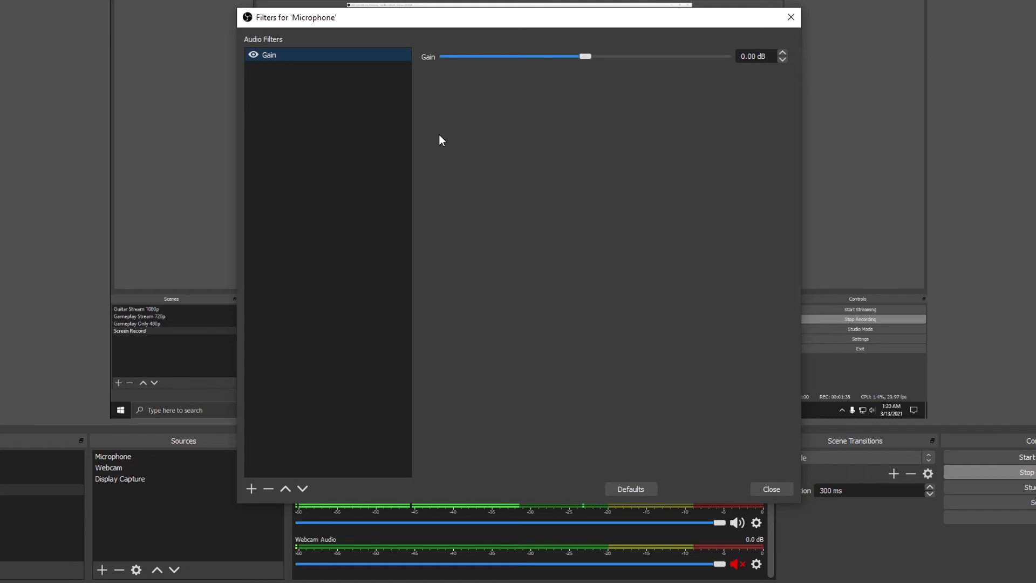
{"action": "left_click", "coordinate": [585, 56]}
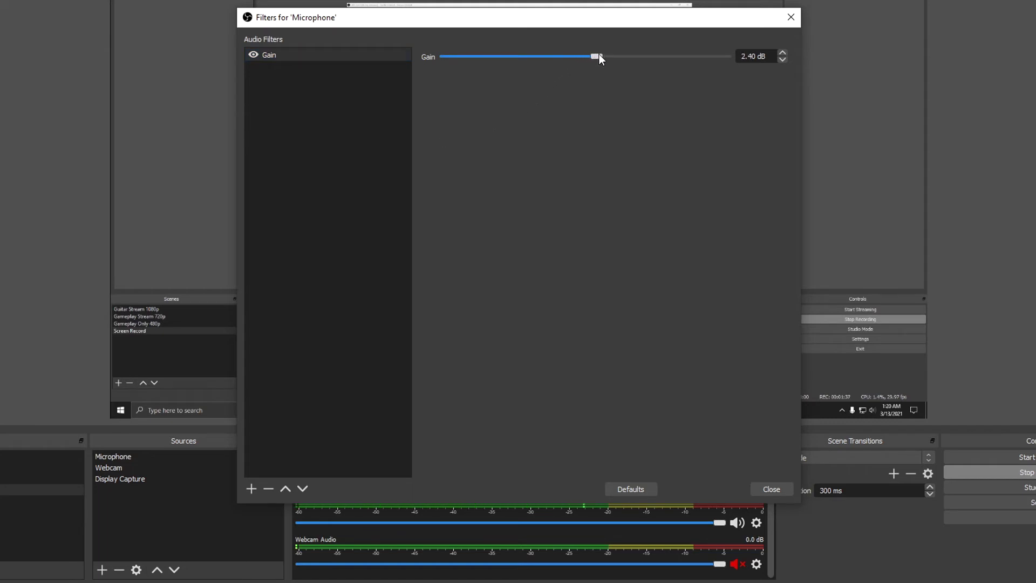
{"action": "left_click_drag", "start_coordinate": [599, 56], "coordinate": [669, 57]}
Step: Add a Limiter filter after the Gain filter with its threshold at -1.00 dB
{"action": "right_click", "coordinate": [290, 82]}
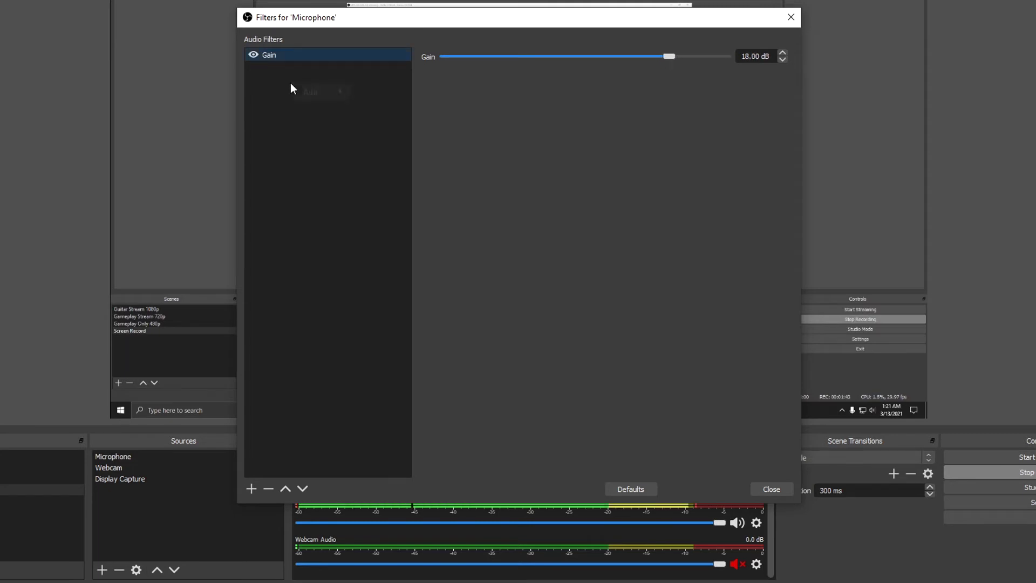
{"action": "mouse_move", "coordinate": [317, 94]}
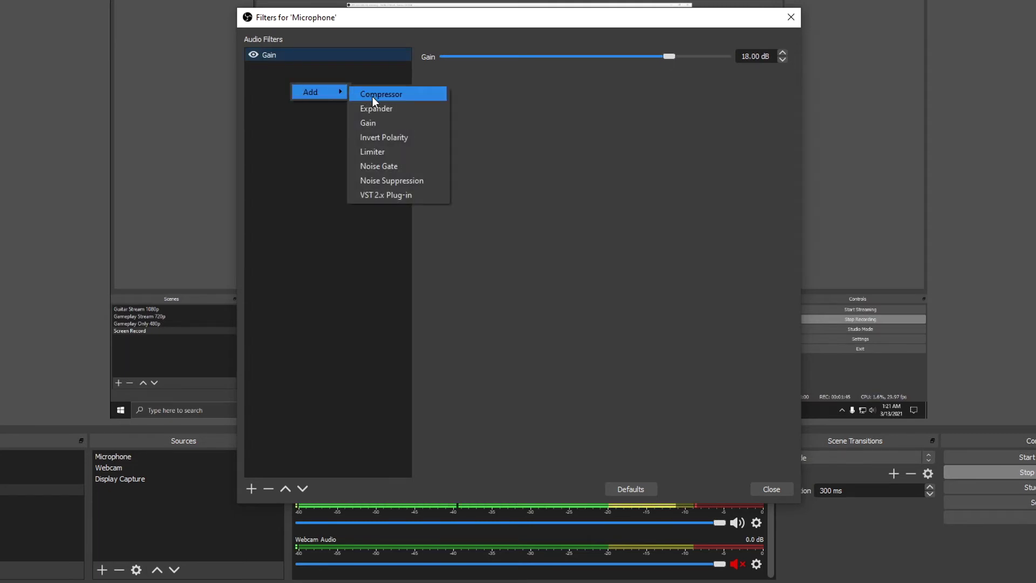
{"action": "left_click", "coordinate": [380, 153]}
{"action": "left_click", "coordinate": [493, 284]}
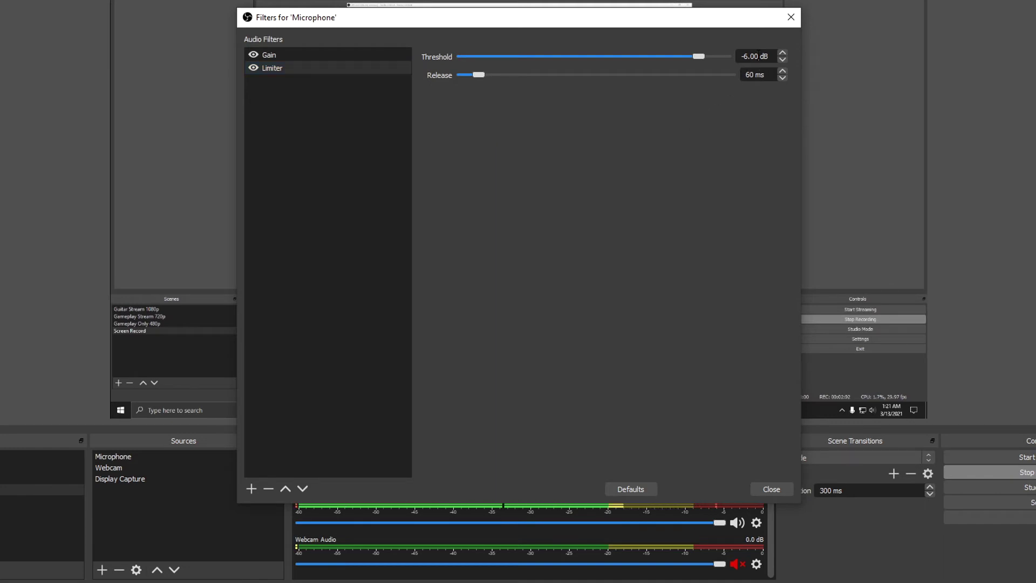
{"action": "left_click_drag", "start_coordinate": [768, 56], "coordinate": [715, 52]}
{"action": "type", "text": "-1"}
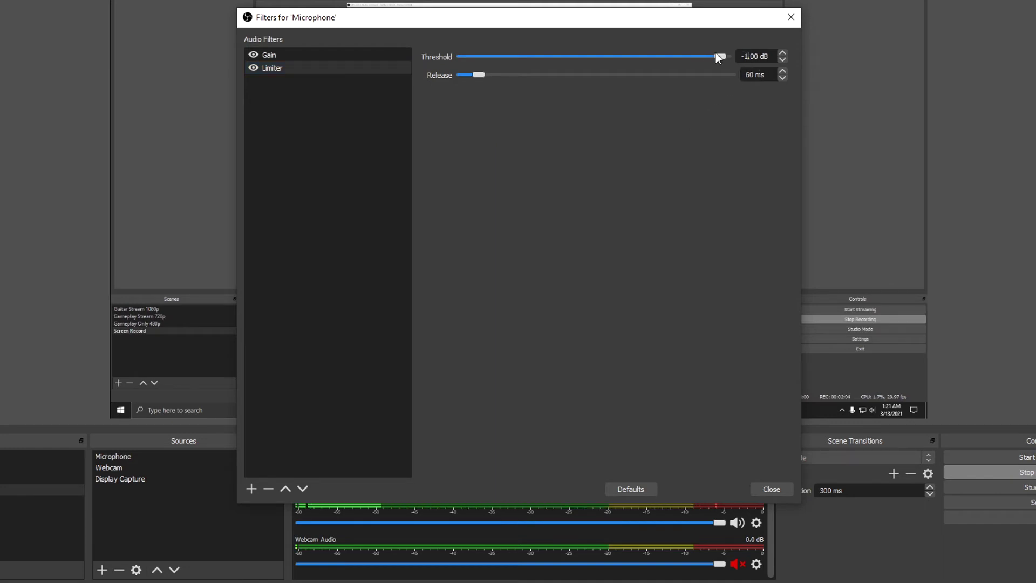
{"action": "left_click", "coordinate": [770, 74]}
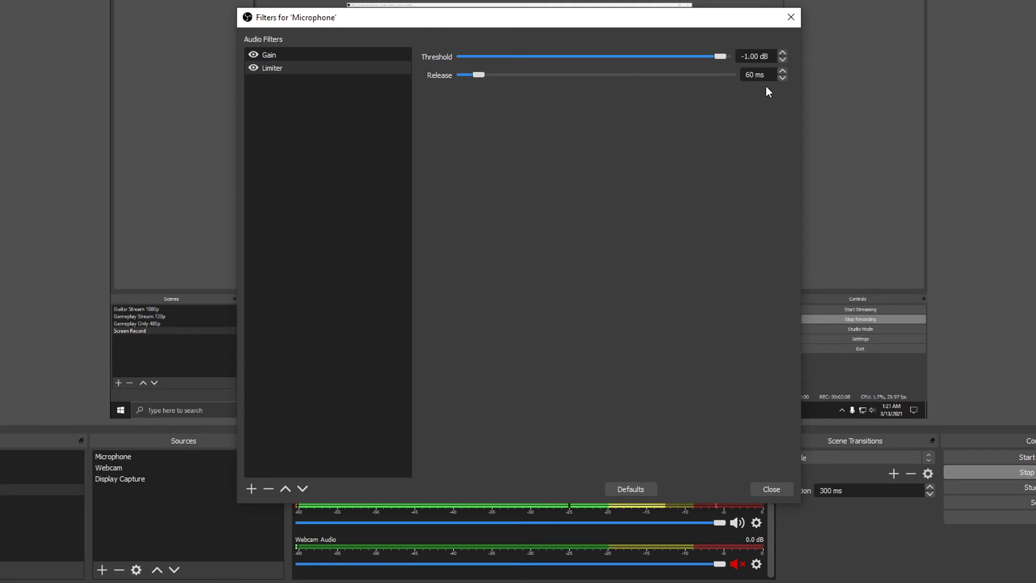
{"action": "left_click", "coordinate": [321, 73]}
Step: Raise the Gain filter to about 27.30 dB, then toggle the Limiter off and back on
{"action": "left_click", "coordinate": [305, 56]}
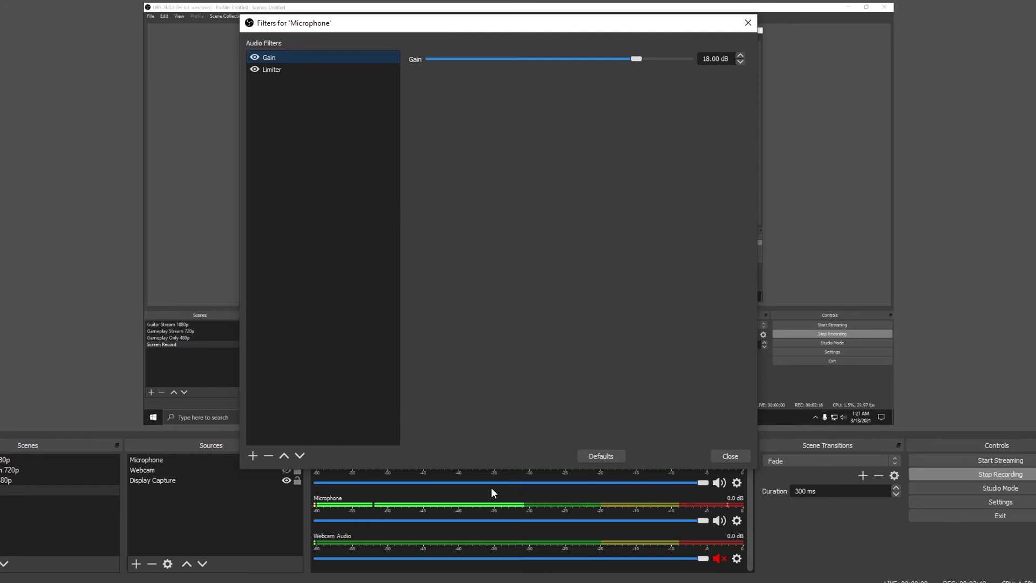
{"action": "left_click_drag", "start_coordinate": [483, 25], "coordinate": [483, 13]}
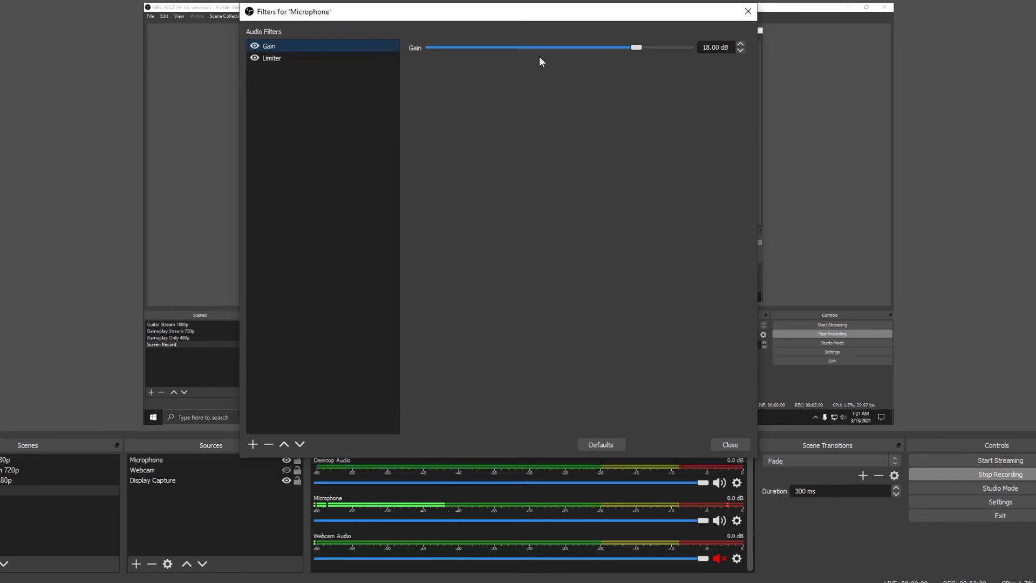
{"action": "left_click_drag", "start_coordinate": [633, 46], "coordinate": [672, 46]}
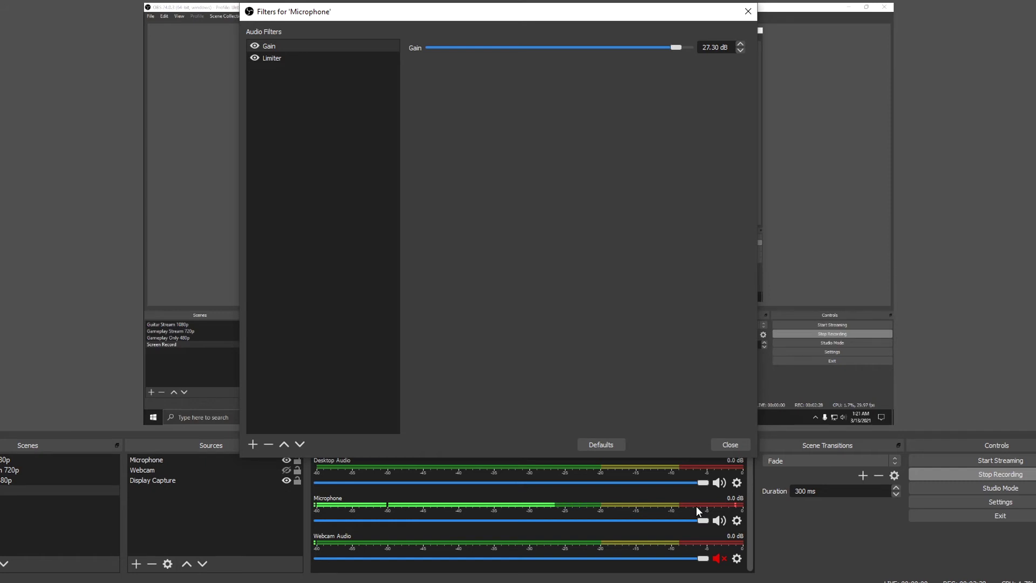
{"action": "left_click", "coordinate": [254, 58]}
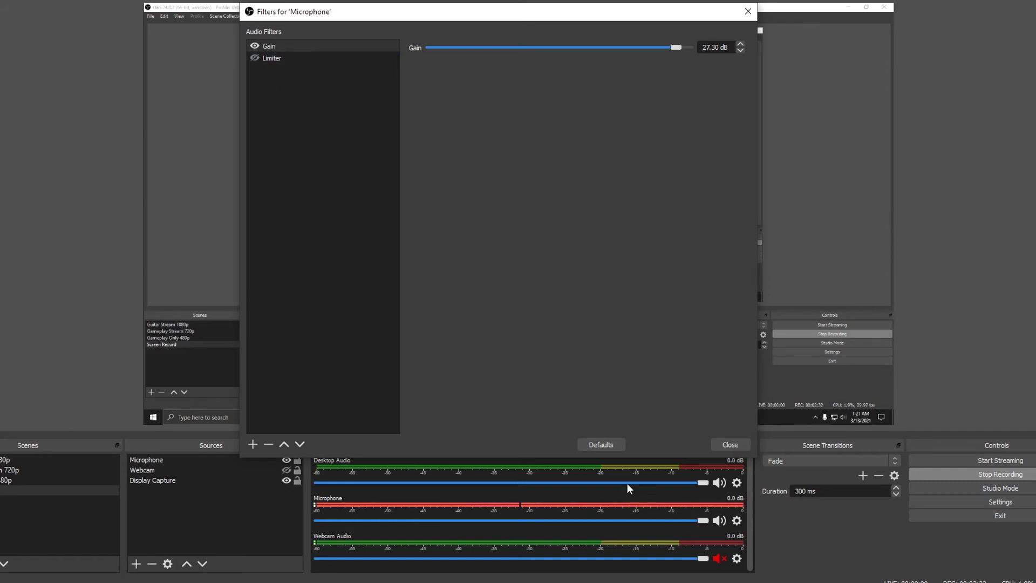
{"action": "left_click", "coordinate": [255, 58]}
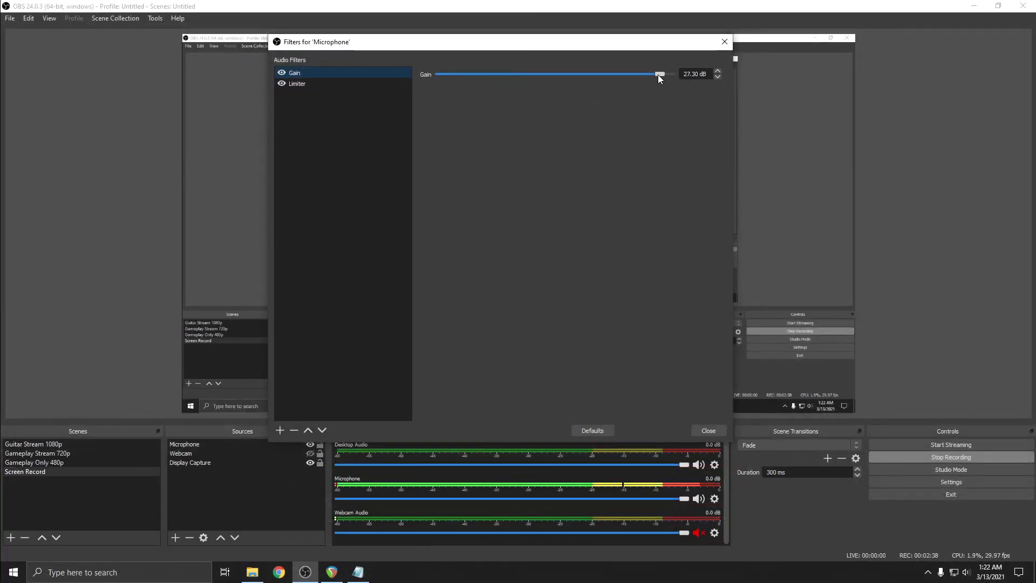
Step: Lower the Gain slider to 24.20 dB, then to 21.40 dB
{"action": "left_click_drag", "start_coordinate": [659, 73], "coordinate": [647, 73]}
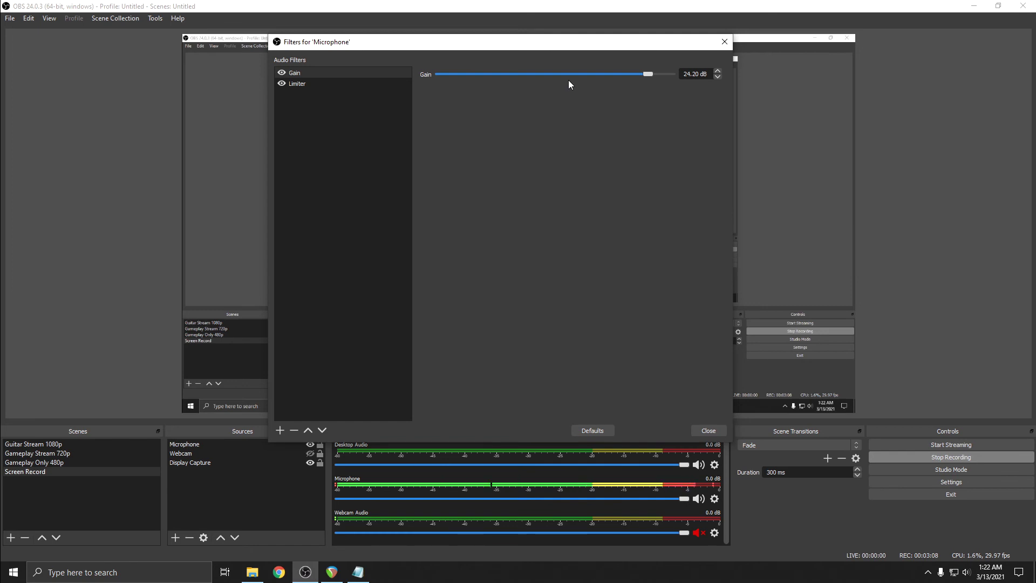
{"action": "left_click_drag", "start_coordinate": [648, 74], "coordinate": [654, 54]}
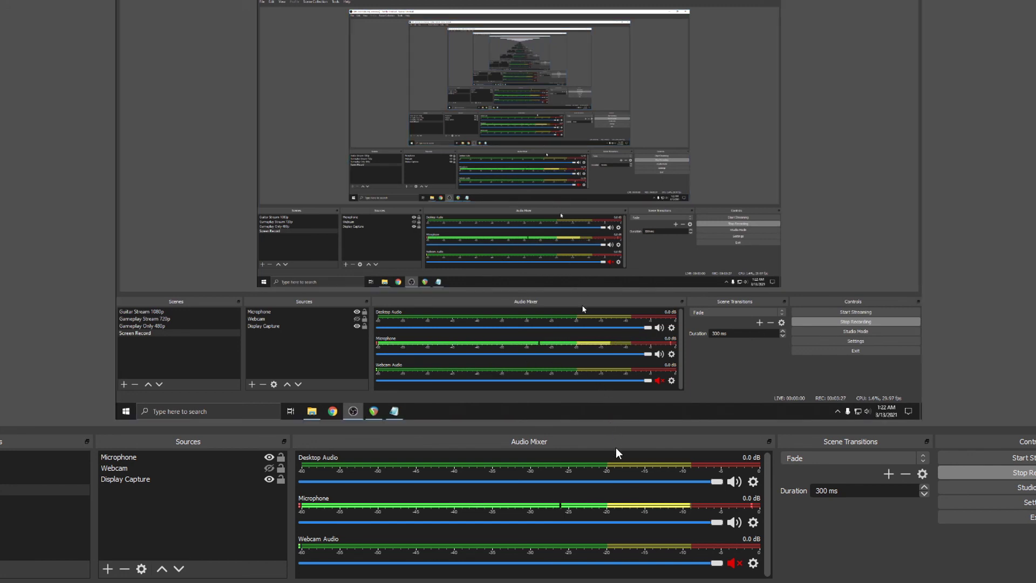
{"action": "left_click", "coordinate": [753, 522]}
{"action": "left_click", "coordinate": [779, 519]}
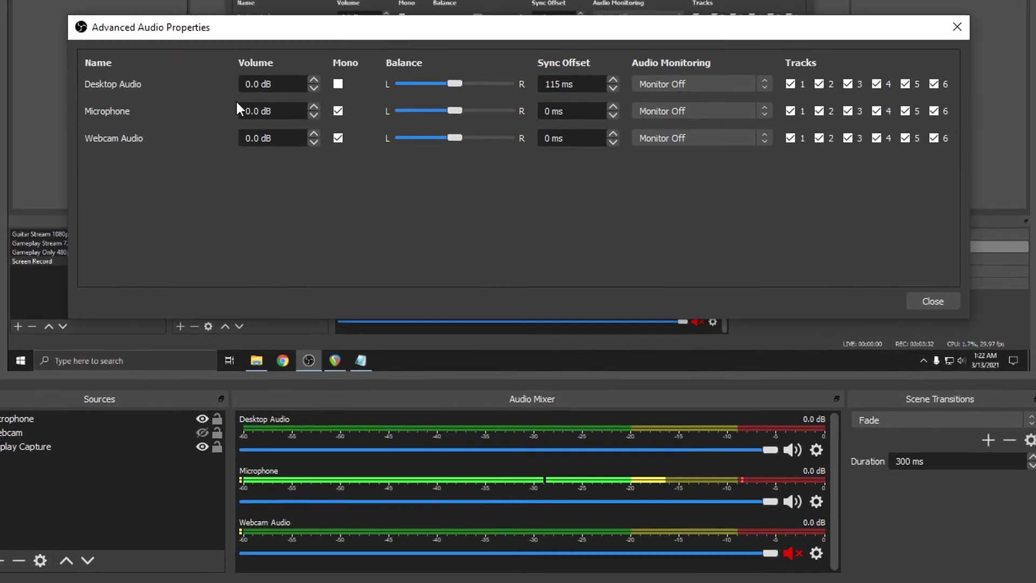
{"action": "left_click", "coordinate": [259, 110]}
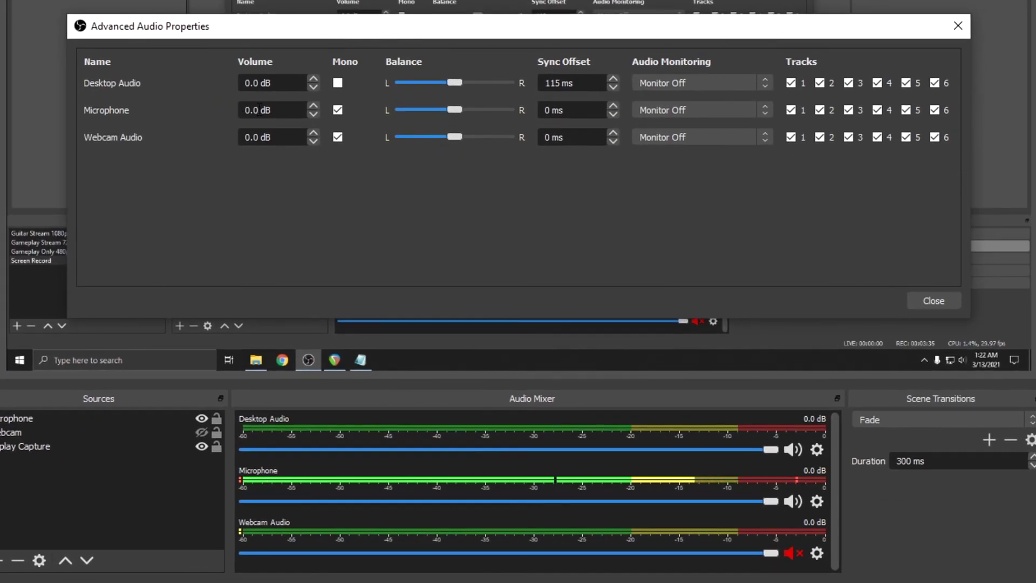